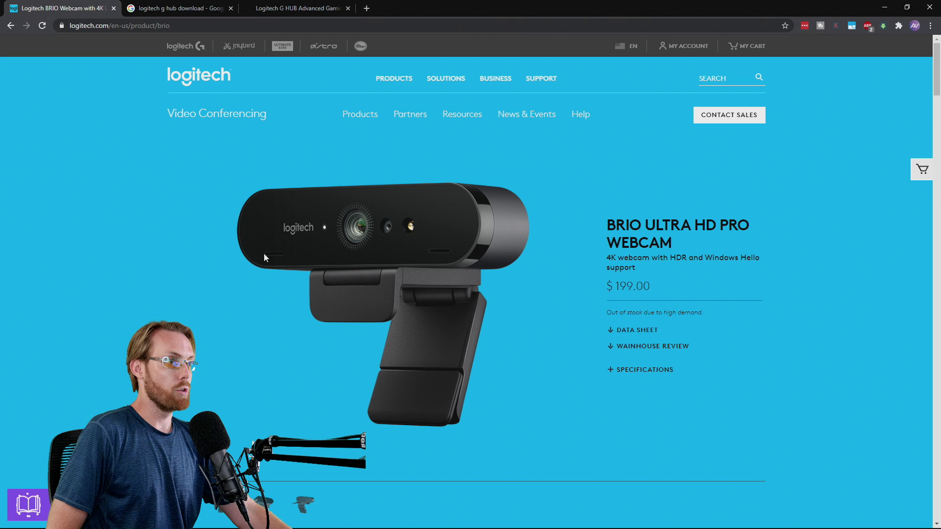
Move from the 'g hub download' search results to the Logitech G HUB download tab.
left_click(177, 9)
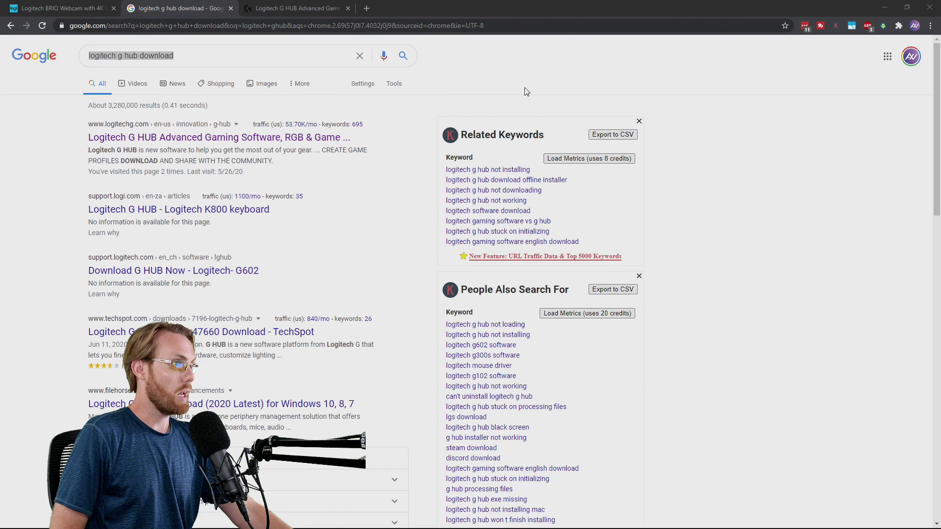
left_click_drag(613, 62, 199, 67)
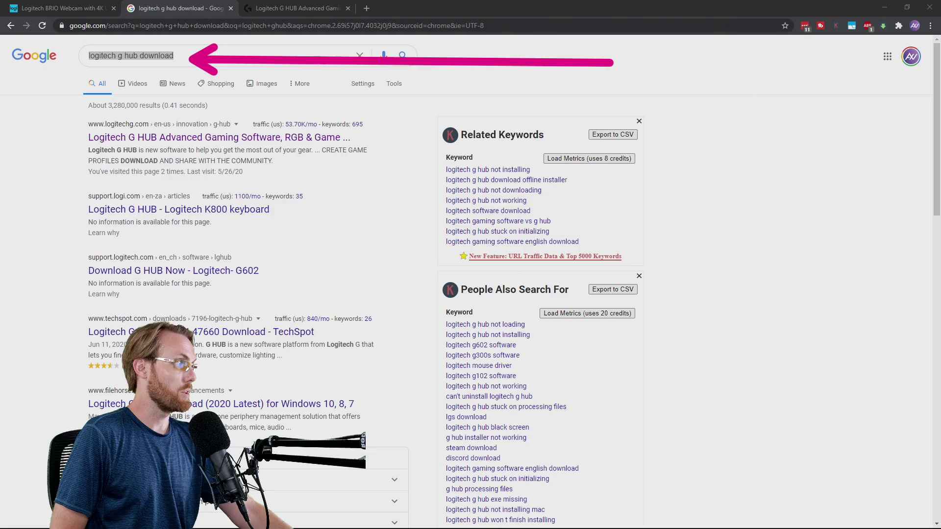
left_click(290, 9)
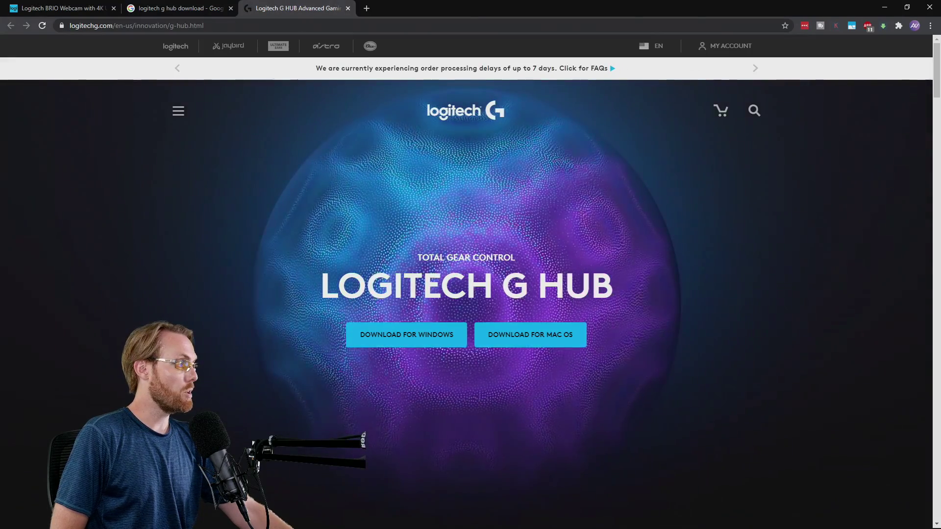
left_click_drag(247, 210, 697, 394)
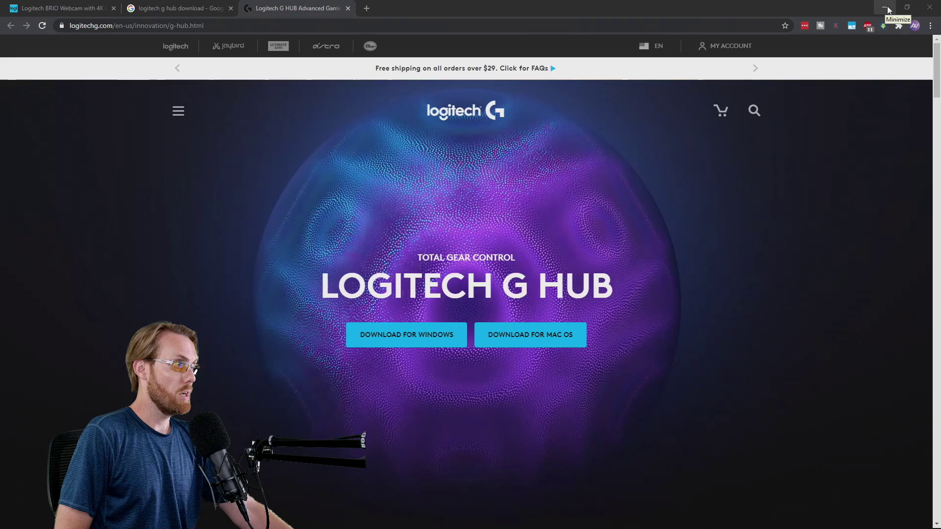
Minimize Chrome, launch Device Manager from Windows search, and maximize its window.
left_click(887, 9)
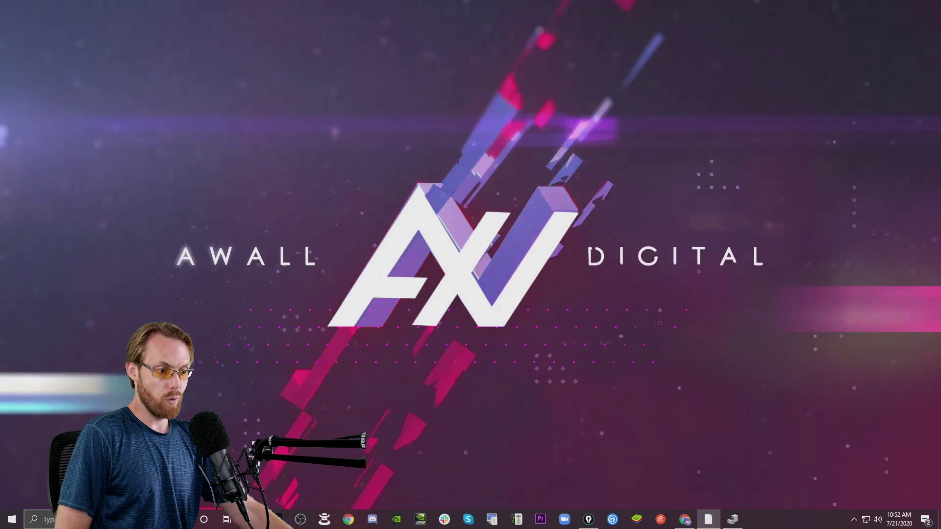
left_click(45, 523)
type("devi")
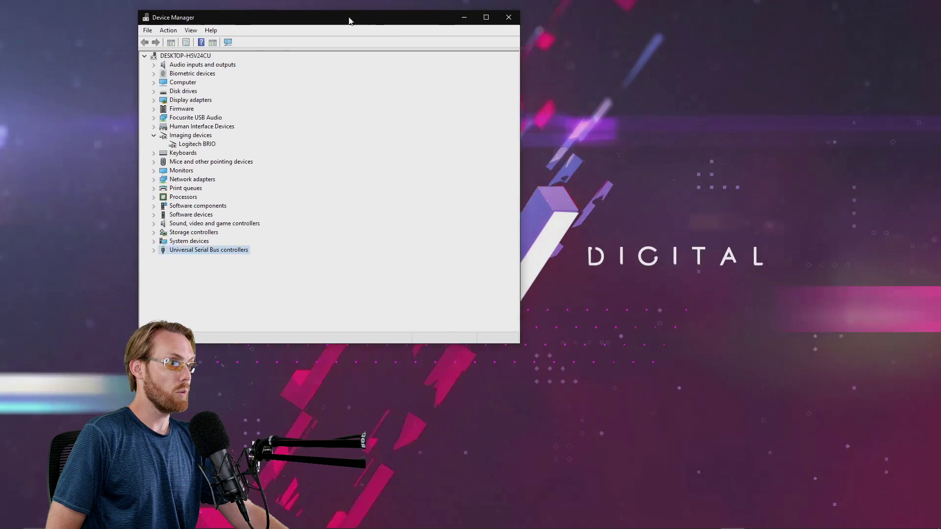
left_click_drag(403, 25, 393, 26)
left_click(521, 20)
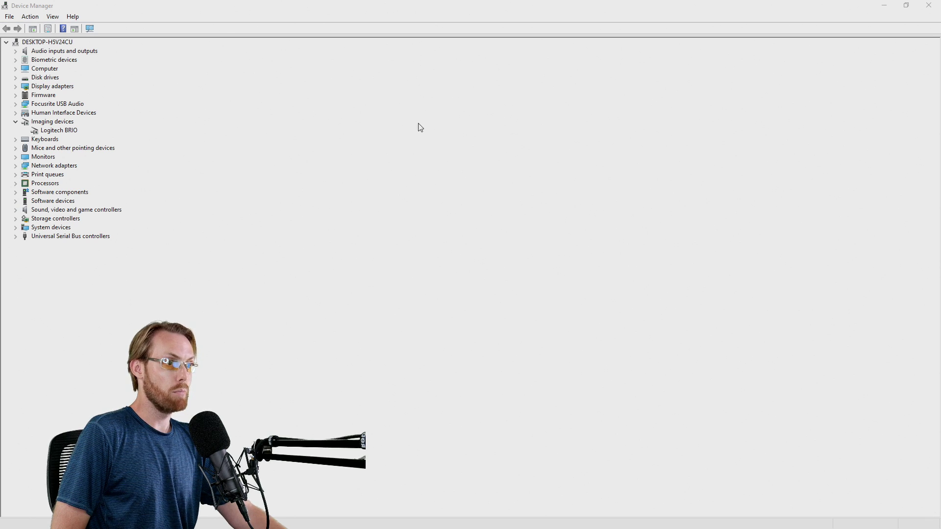
Start the Update driver wizard for the Logitech BRIO webcam.
left_click_drag(433, 129, 93, 131)
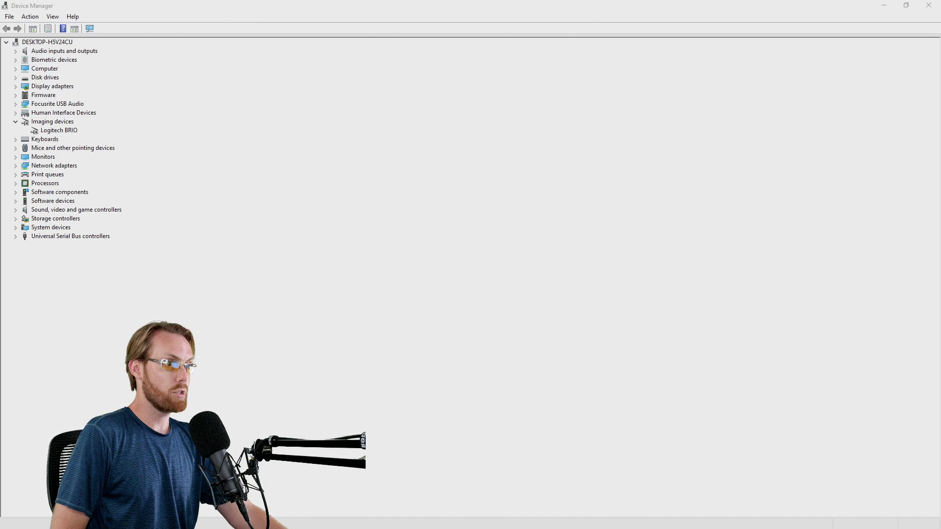
left_click(51, 130)
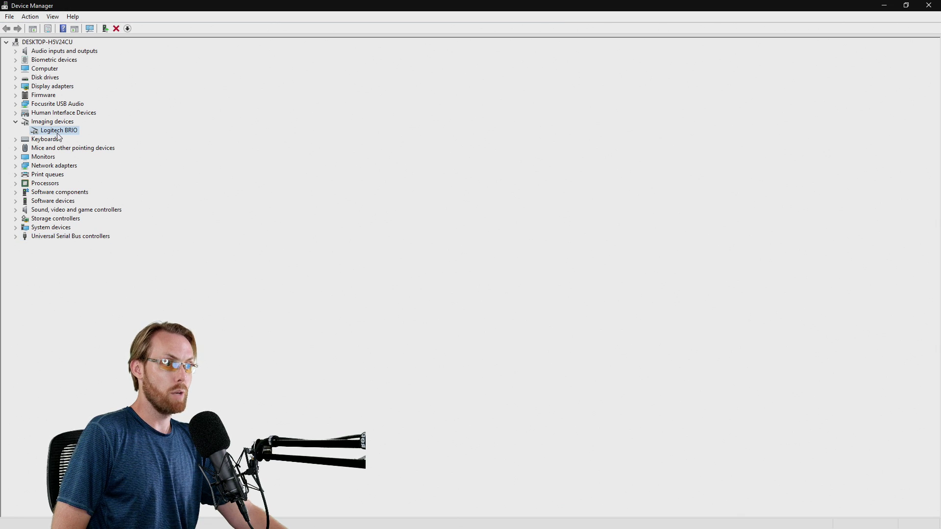
right_click(59, 134)
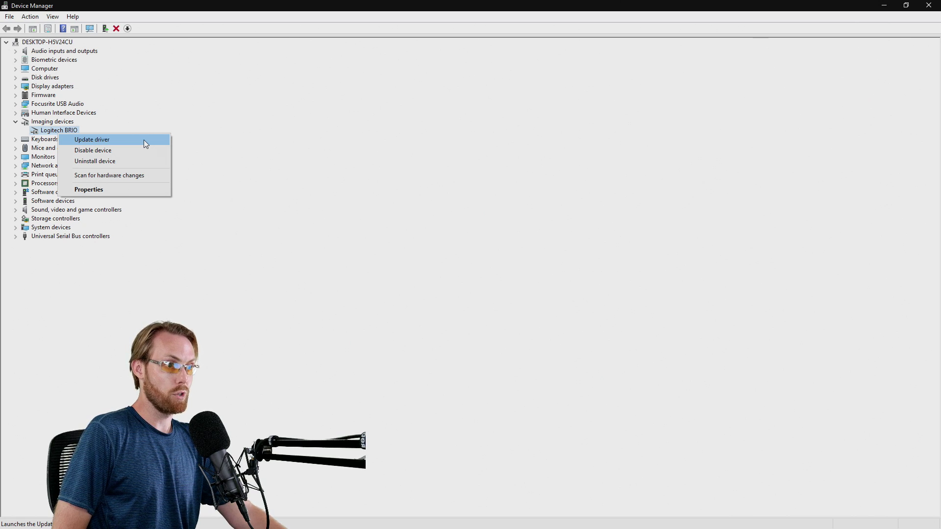
left_click(143, 140)
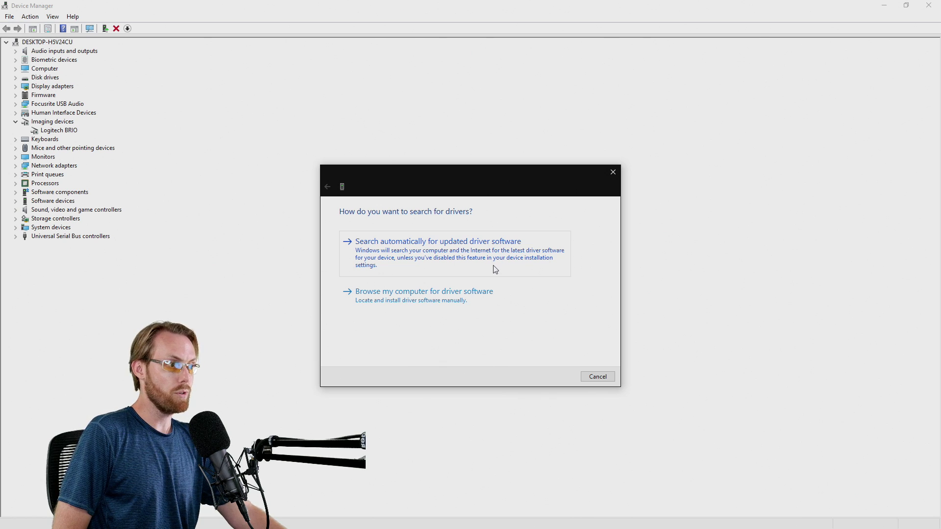
Let Windows search automatically for updated BRIO driver software.
left_click(494, 269)
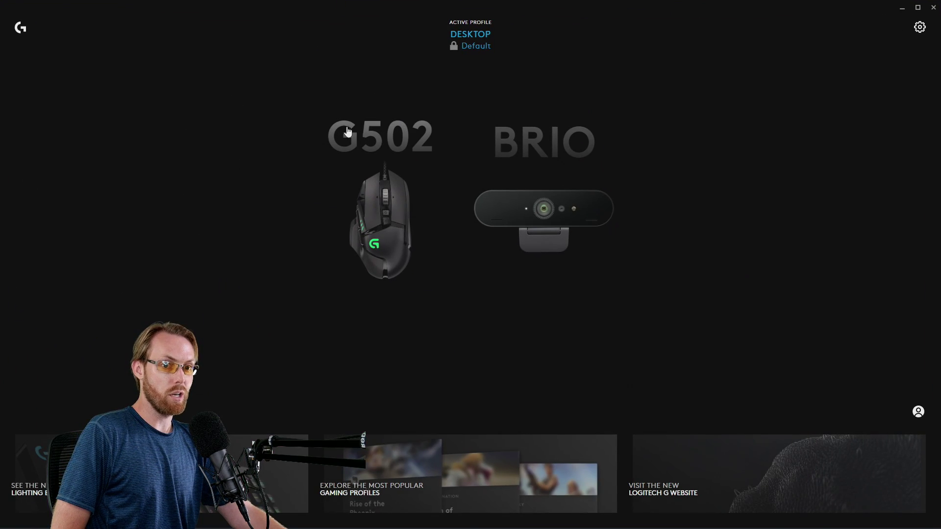
Select the BRIO webcam on the G HUB home screen to show its settings.
left_click(556, 234)
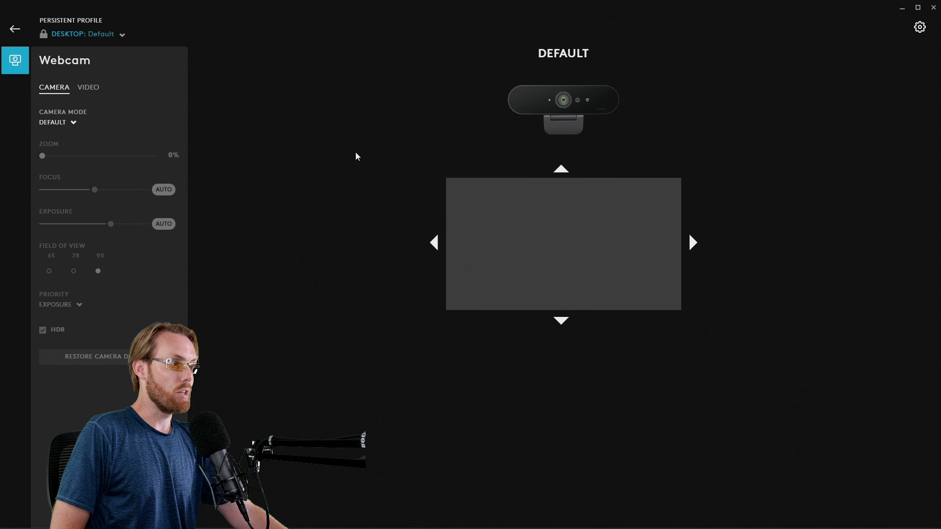